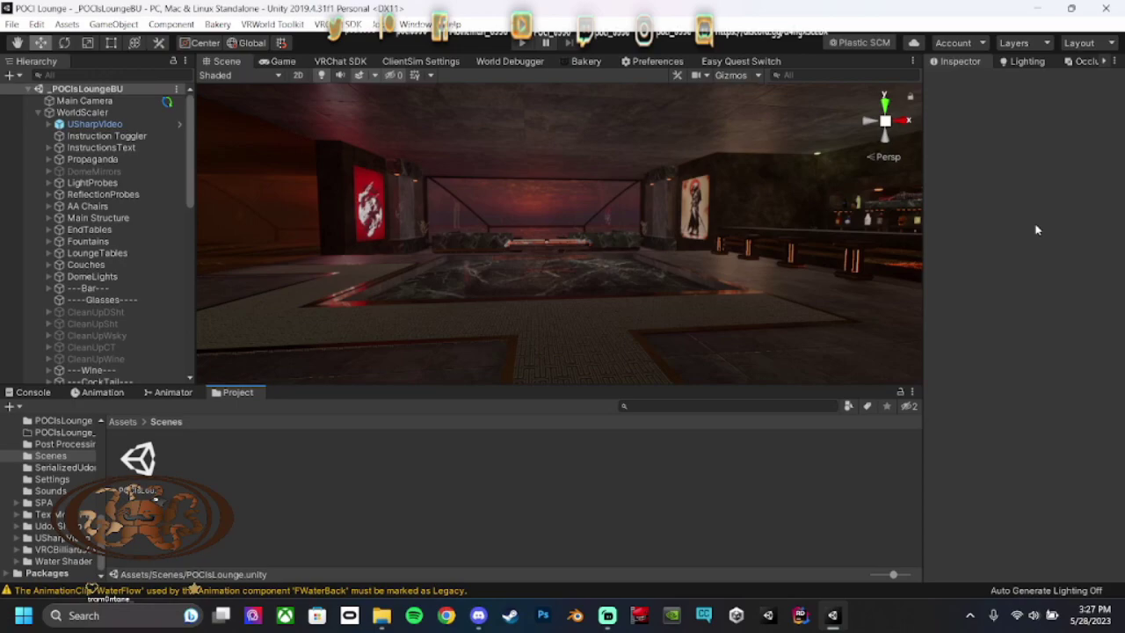
Step: Search the Project panel assets for 'scene'
{"action": "left_click", "coordinate": [722, 407]}
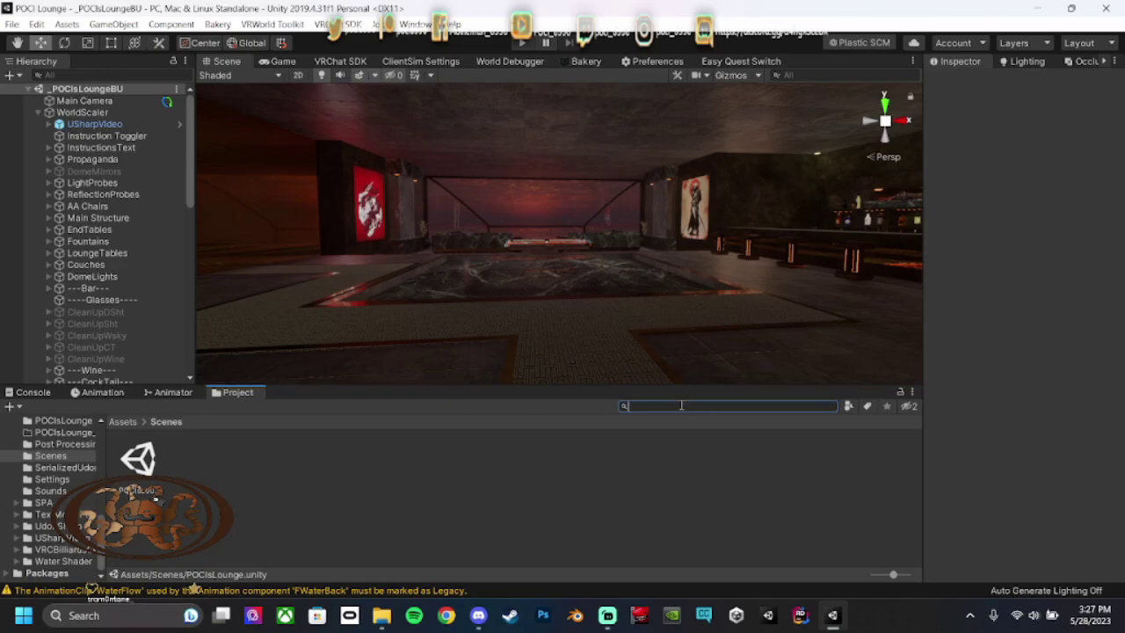
{"action": "type", "text": "scene"}
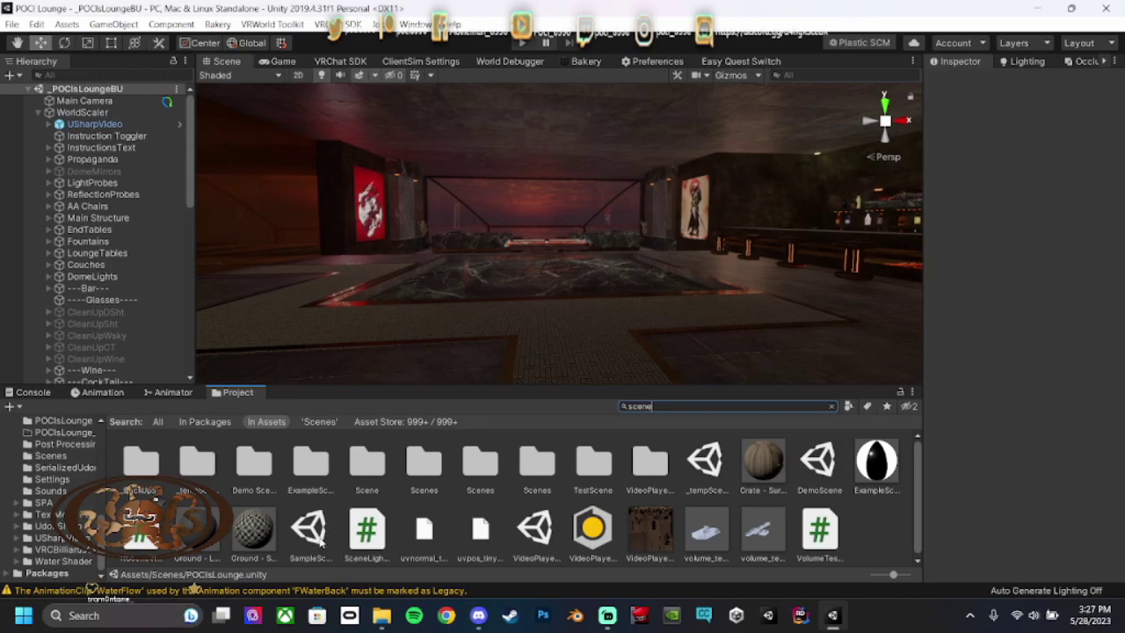
Step: Open SampleScene, orbit around it, and list the Scenes folder contents
{"action": "double_click", "coordinate": [309, 530]}
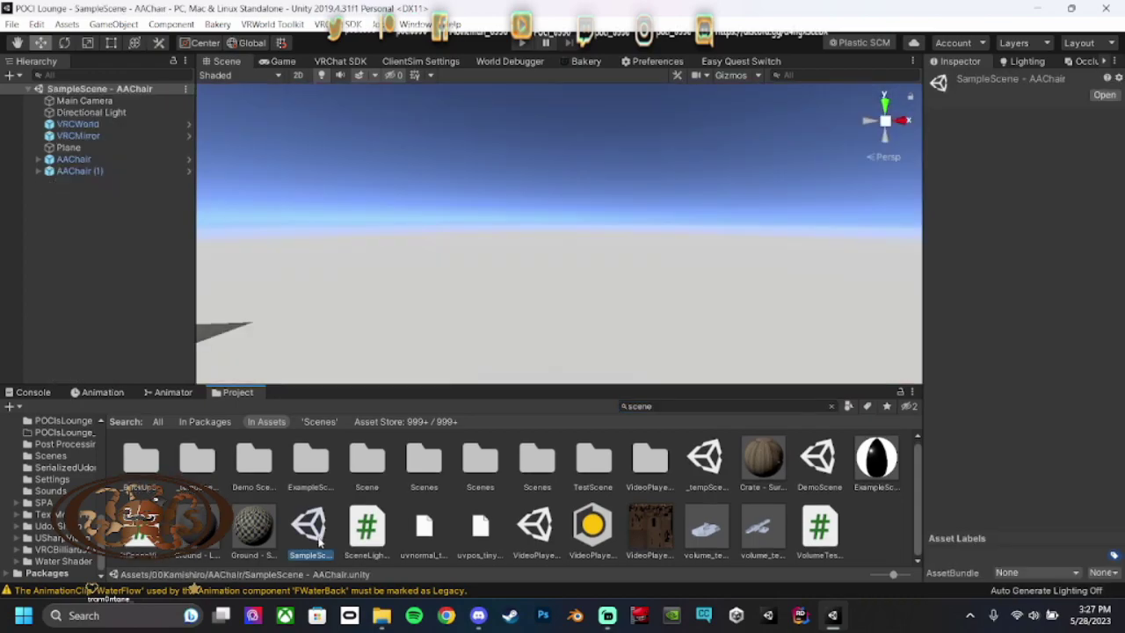
{"action": "mouse_move", "coordinate": [598, 264]}
{"action": "right_mouse_down"}
{"action": "mouse_move", "coordinate": [618, 254]}
{"action": "mouse_move", "coordinate": [494, 280]}
{"action": "mouse_move", "coordinate": [515, 296]}
{"action": "mouse_move", "coordinate": [402, 296]}
{"action": "mouse_move", "coordinate": [522, 266]}
{"action": "mouse_move", "coordinate": [563, 272]}
{"action": "mouse_move", "coordinate": [554, 274]}
{"action": "right_mouse_up"}
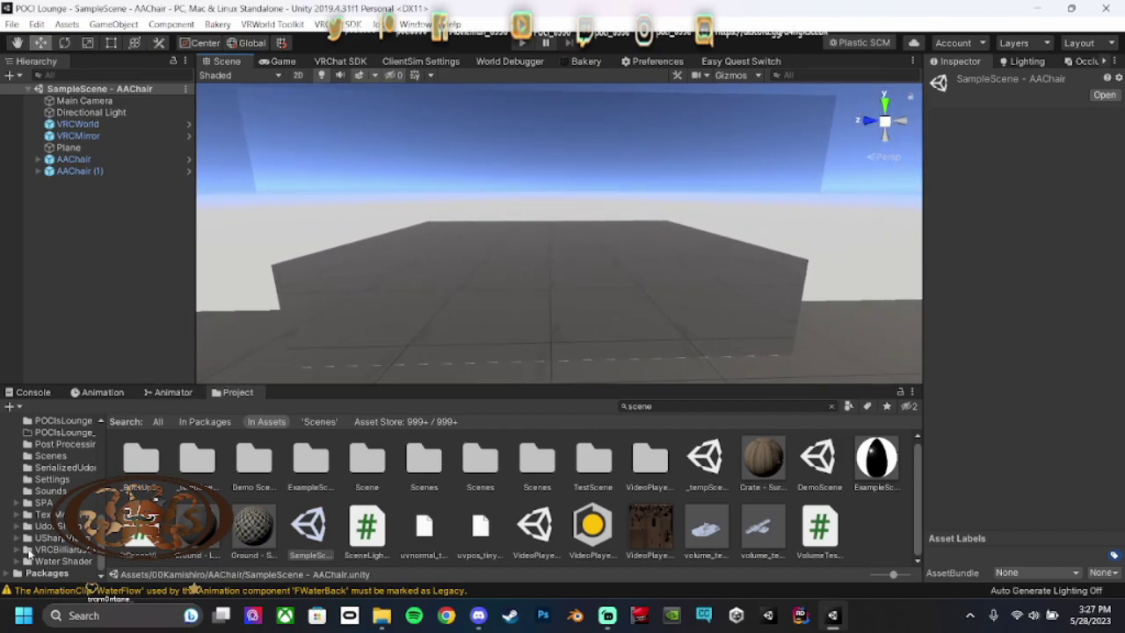
{"action": "left_click", "coordinate": [50, 456]}
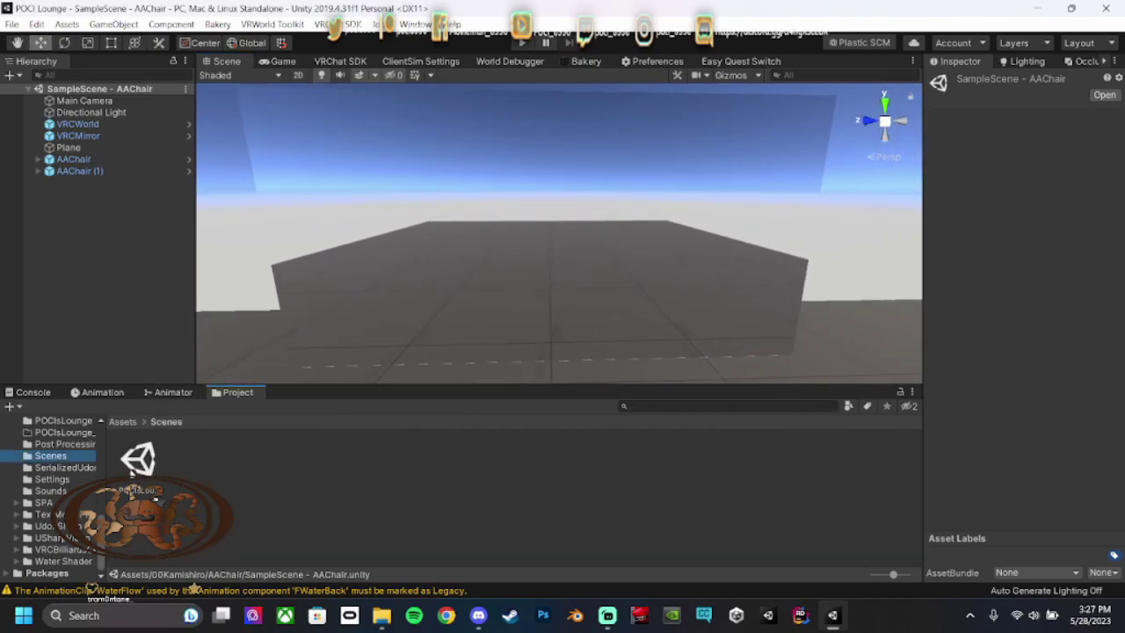
Step: Open the POCIsLounge scene from Assets > Scenes and orbit around it
{"action": "double_click", "coordinate": [155, 498]}
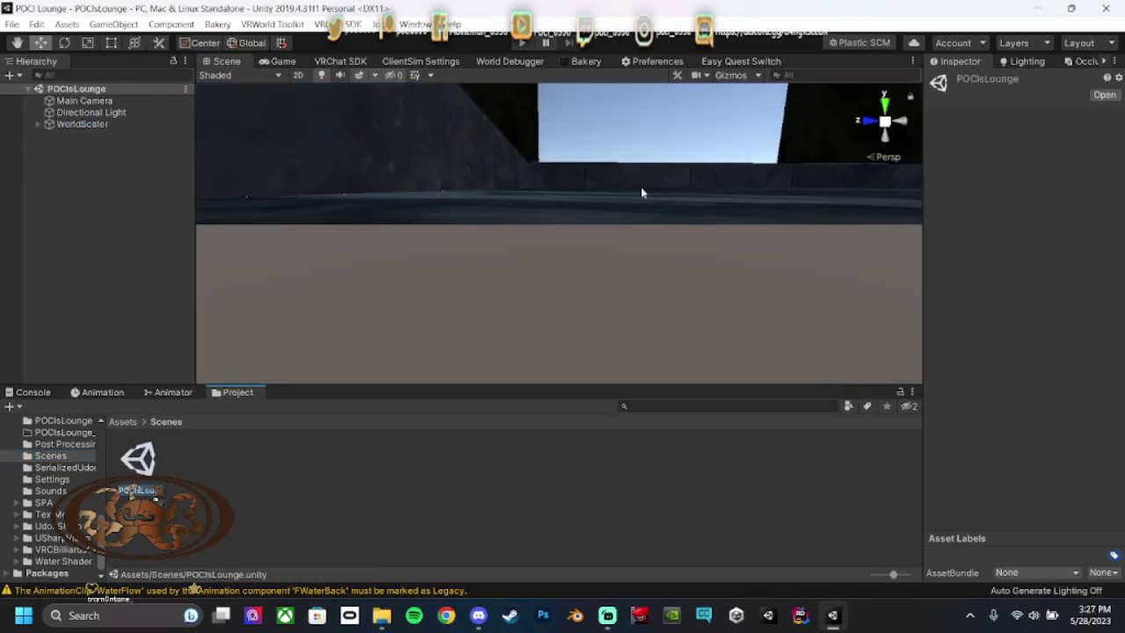
{"action": "mouse_move", "coordinate": [641, 187]}
{"action": "right_mouse_down"}
{"action": "mouse_move", "coordinate": [612, 268]}
{"action": "mouse_move", "coordinate": [403, 234]}
{"action": "mouse_move", "coordinate": [590, 334]}
{"action": "mouse_move", "coordinate": [595, 232]}
{"action": "right_mouse_up"}
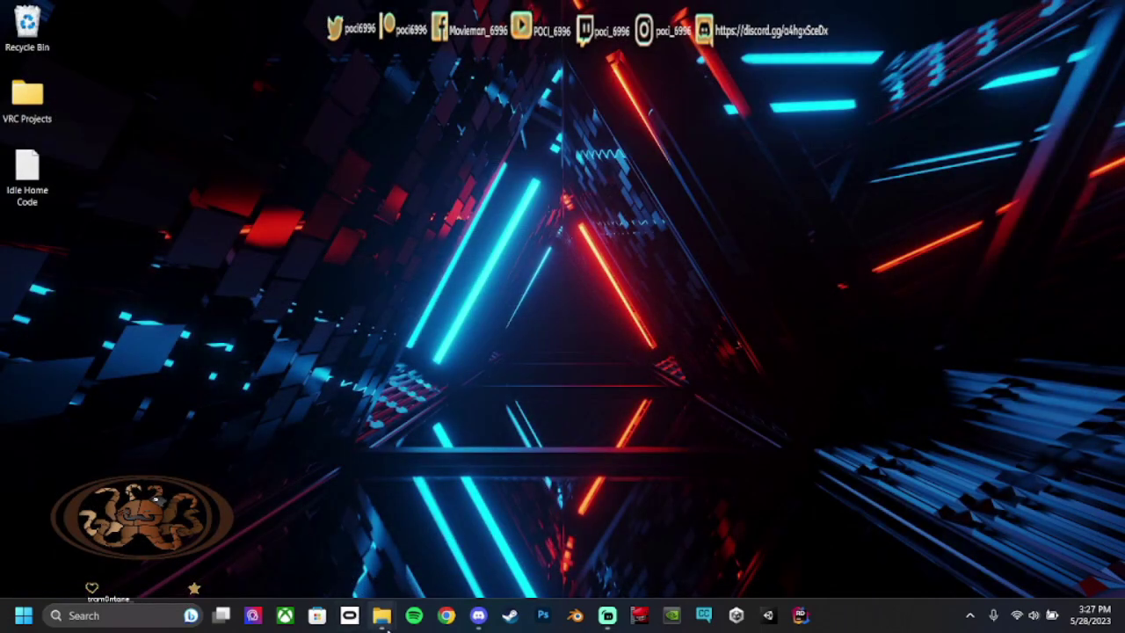
{"action": "mouse_move", "coordinate": [308, 532]}
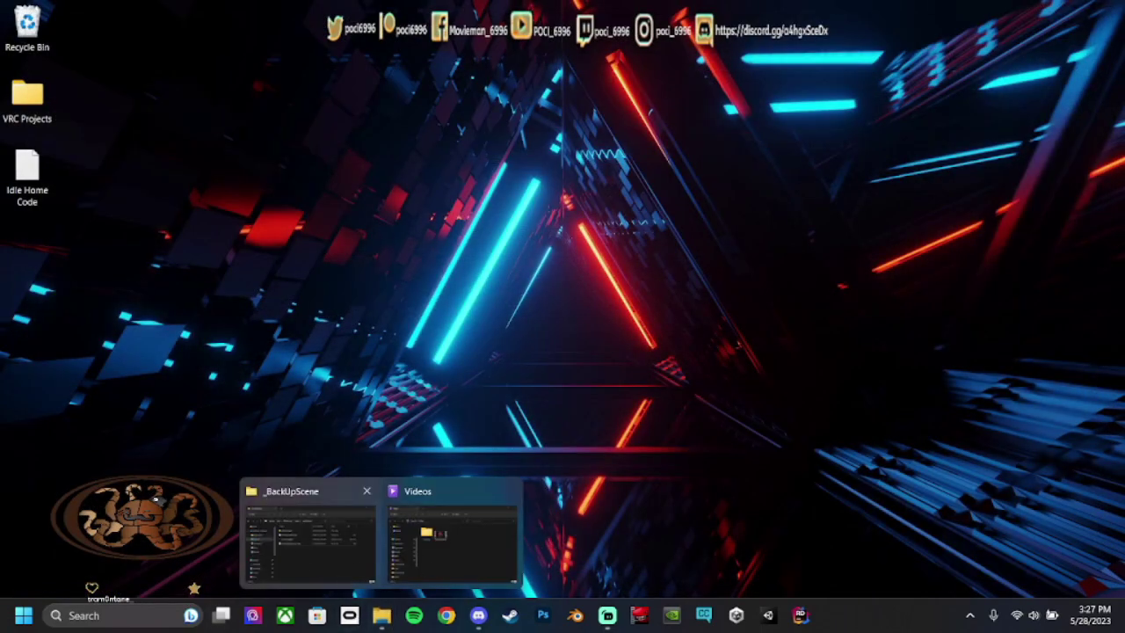
Step: Bring up the _BackUpScene window, go to the POCI Lounge Assets folder, and open view options
{"action": "left_click", "coordinate": [295, 493]}
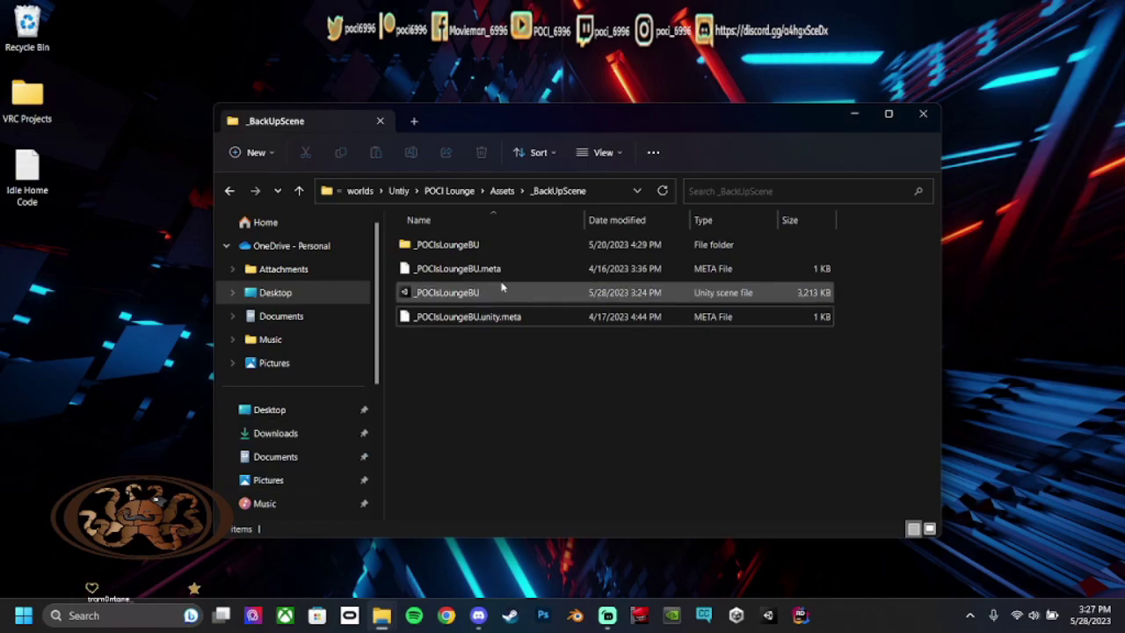
{"action": "left_click", "coordinate": [509, 193]}
{"action": "scroll", "coordinate": [449, 362], "scroll_direction": "down", "scroll_amount": 3}
{"action": "scroll", "coordinate": [448, 362], "scroll_direction": "down", "scroll_amount": 3}
{"action": "scroll", "coordinate": [450, 365], "scroll_direction": "down", "scroll_amount": 3}
{"action": "scroll", "coordinate": [451, 367], "scroll_direction": "down", "scroll_amount": 3}
{"action": "scroll", "coordinate": [454, 371], "scroll_direction": "down", "scroll_amount": 2}
{"action": "scroll", "coordinate": [454, 372], "scroll_direction": "up", "scroll_amount": 1}
{"action": "scroll", "coordinate": [455, 374], "scroll_direction": "up", "scroll_amount": 1}
{"action": "scroll", "coordinate": [459, 439], "scroll_direction": "down", "scroll_amount": 1}
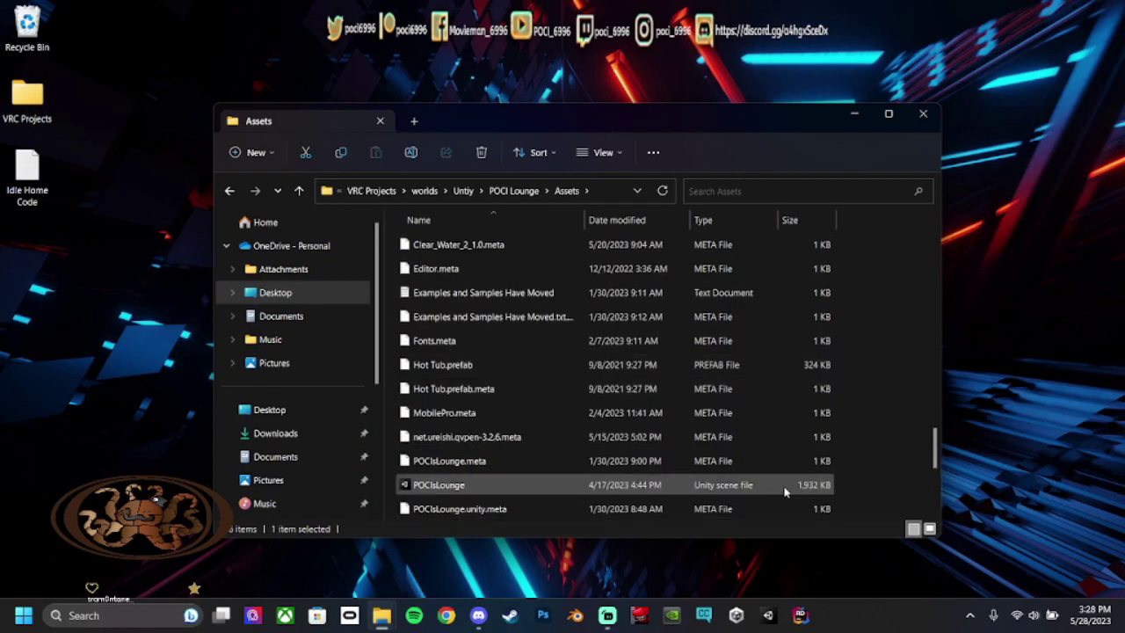
{"action": "left_click", "coordinate": [818, 494]}
{"action": "scroll", "coordinate": [527, 334], "scroll_direction": "up", "scroll_amount": 3}
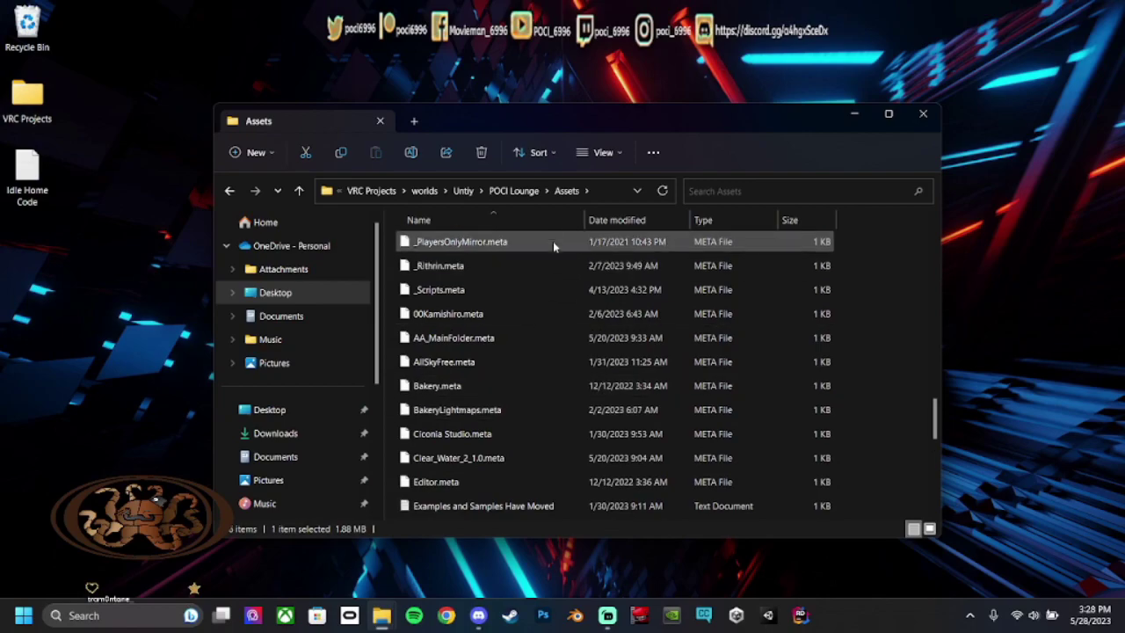
{"action": "scroll", "coordinate": [492, 358], "scroll_direction": "up", "scroll_amount": 3}
{"action": "scroll", "coordinate": [492, 359], "scroll_direction": "down", "scroll_amount": 3}
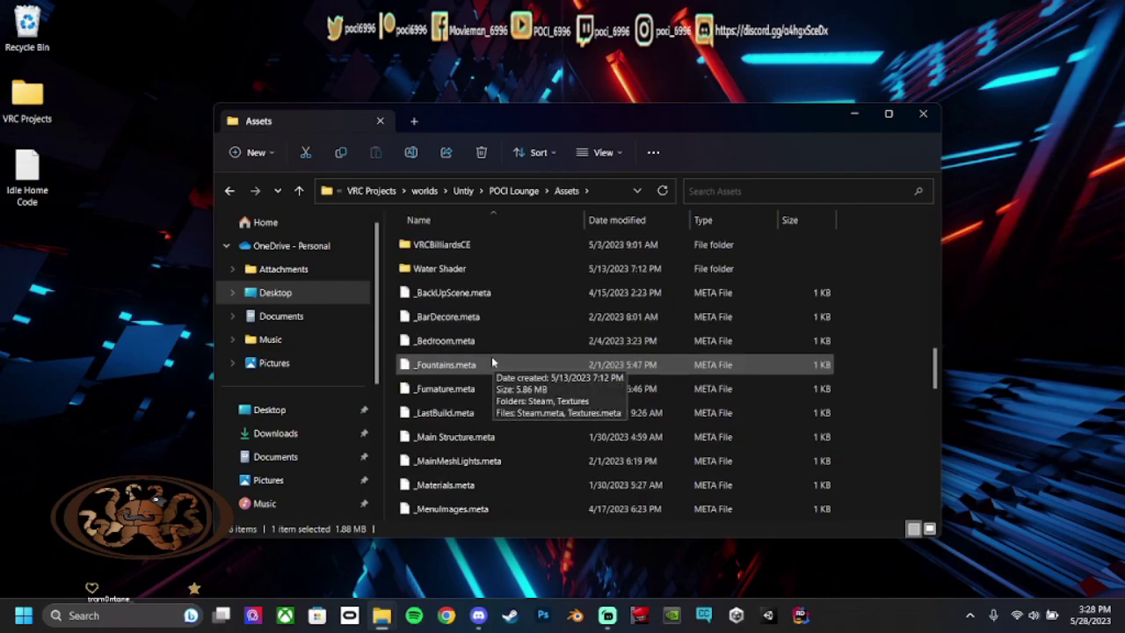
{"action": "scroll", "coordinate": [488, 365], "scroll_direction": "down", "scroll_amount": 2}
{"action": "scroll", "coordinate": [488, 369], "scroll_direction": "down", "scroll_amount": 5}
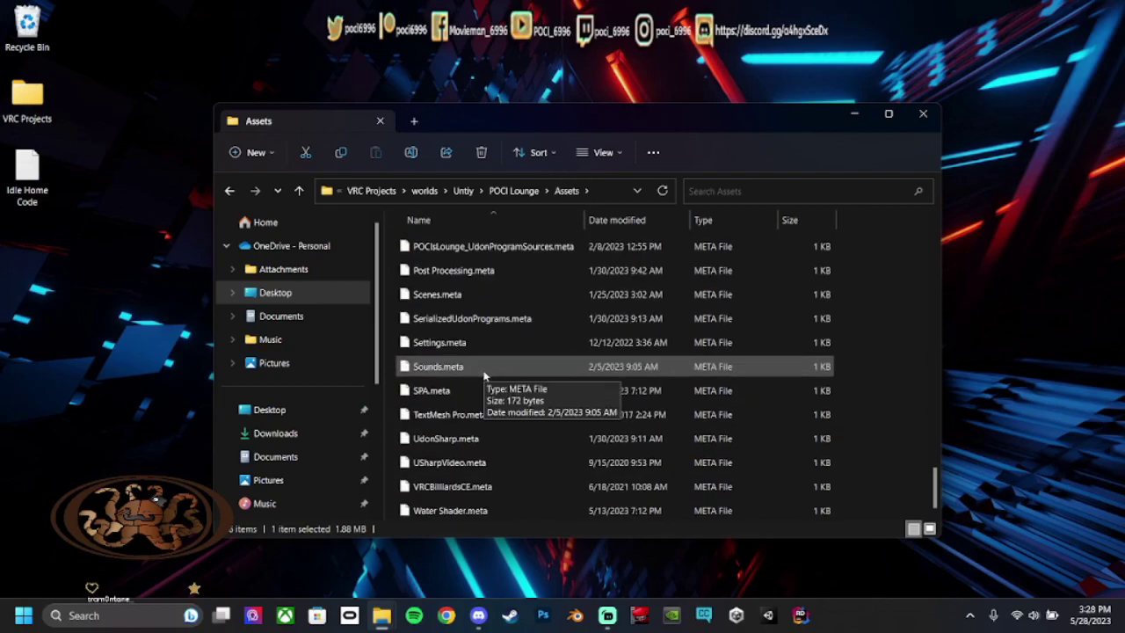
{"action": "left_click", "coordinate": [620, 154]}
{"action": "mouse_move", "coordinate": [606, 402]}
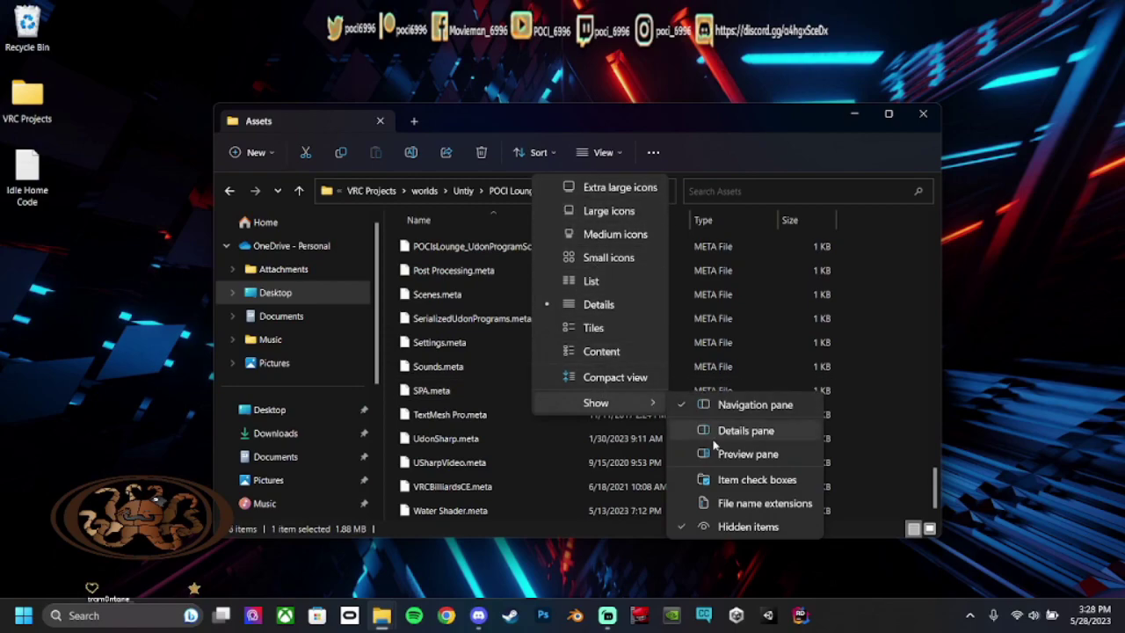
{"action": "left_click", "coordinate": [741, 117]}
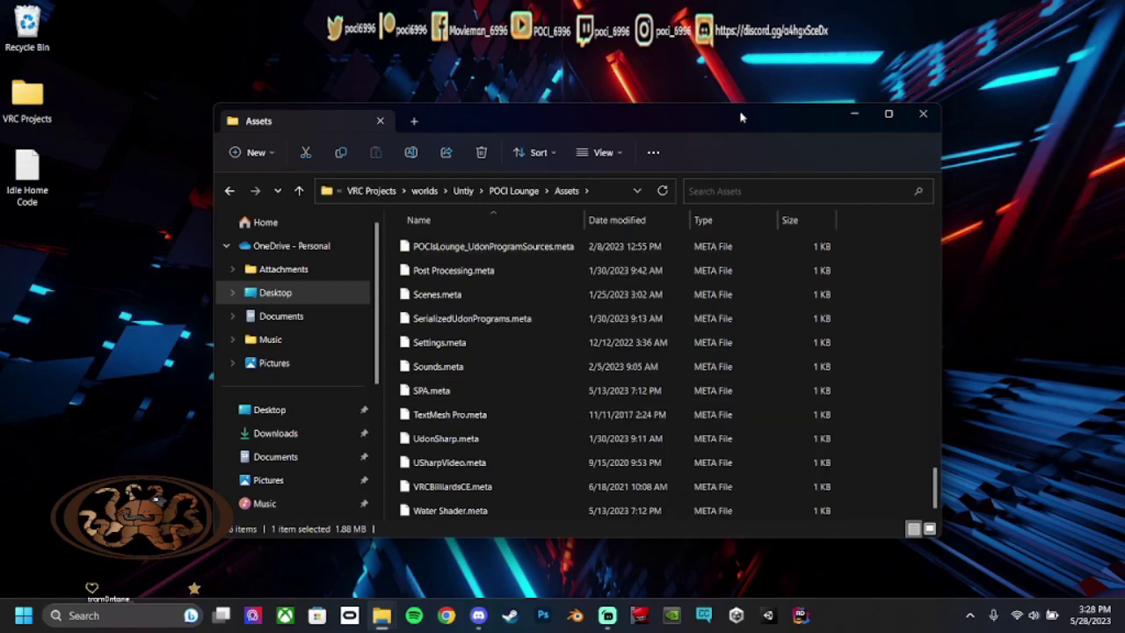
{"action": "scroll", "coordinate": [517, 356], "scroll_direction": "up", "scroll_amount": 5}
{"action": "scroll", "coordinate": [518, 352], "scroll_direction": "up", "scroll_amount": 5}
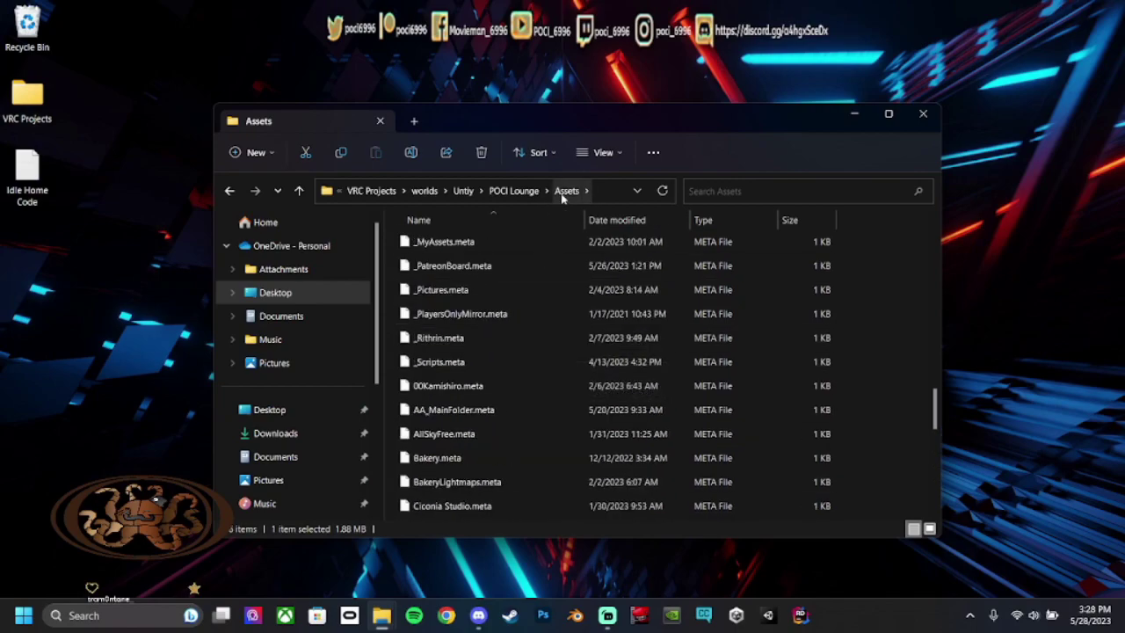
{"action": "scroll", "coordinate": [515, 319], "scroll_direction": "down", "scroll_amount": 2}
{"action": "scroll", "coordinate": [510, 323], "scroll_direction": "down", "scroll_amount": 2}
{"action": "scroll", "coordinate": [491, 333], "scroll_direction": "down", "scroll_amount": 2}
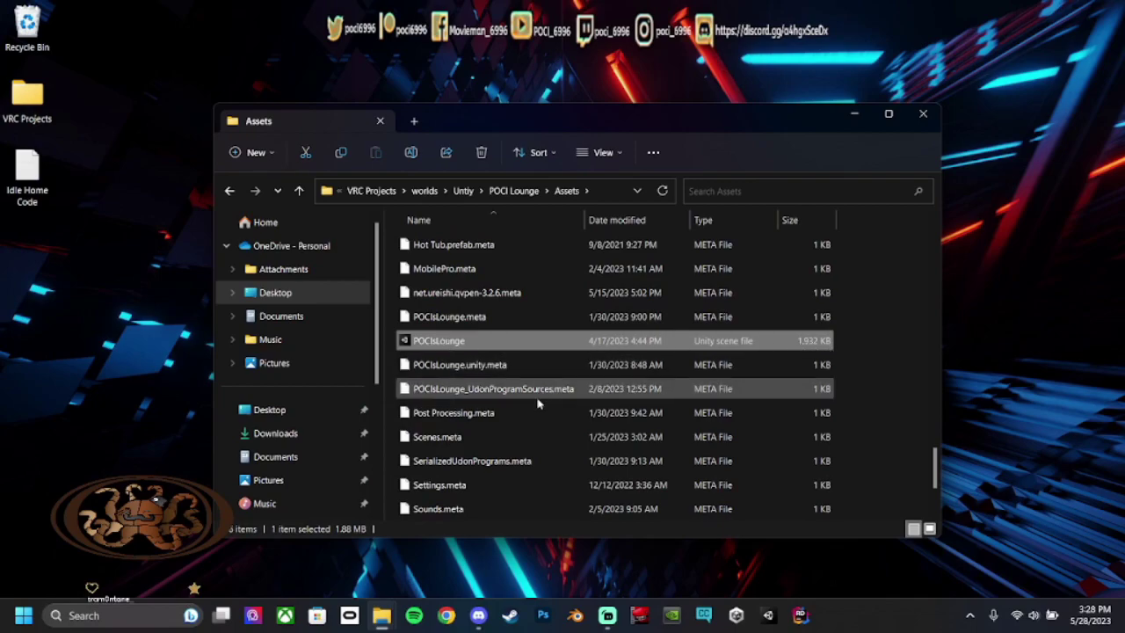
{"action": "scroll", "coordinate": [526, 405], "scroll_direction": "up", "scroll_amount": 4}
{"action": "scroll", "coordinate": [523, 403], "scroll_direction": "up", "scroll_amount": 3}
{"action": "scroll", "coordinate": [523, 399], "scroll_direction": "up", "scroll_amount": 3}
{"action": "scroll", "coordinate": [523, 398], "scroll_direction": "up", "scroll_amount": 3}
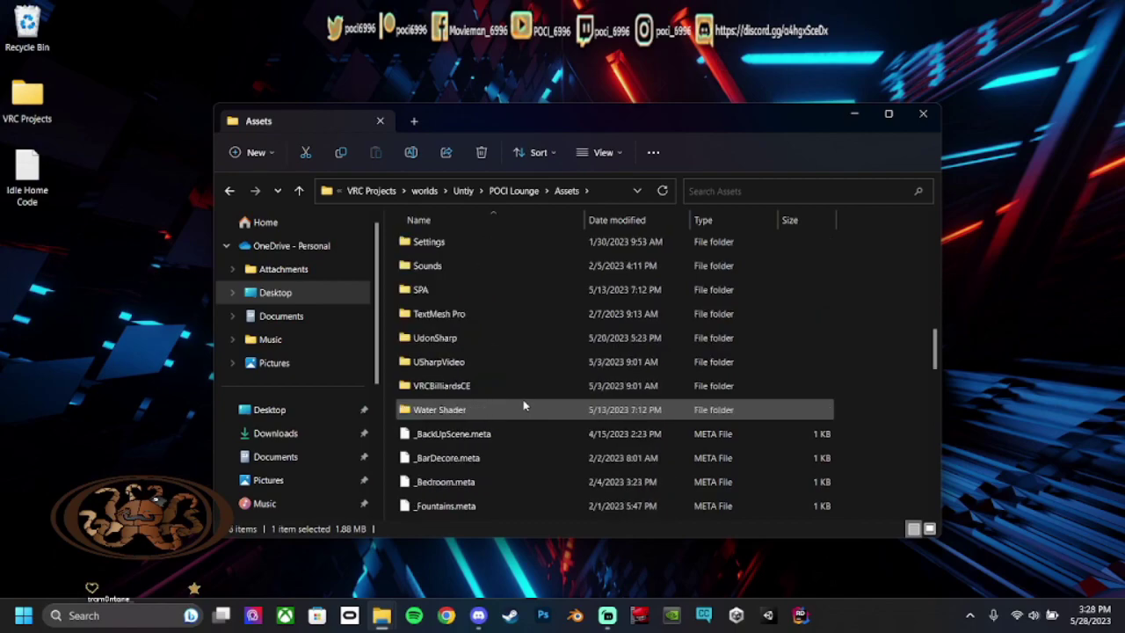
{"action": "scroll", "coordinate": [507, 391], "scroll_direction": "up", "scroll_amount": 2}
{"action": "scroll", "coordinate": [506, 391], "scroll_direction": "up", "scroll_amount": 2}
{"action": "scroll", "coordinate": [465, 361], "scroll_direction": "up", "scroll_amount": 3}
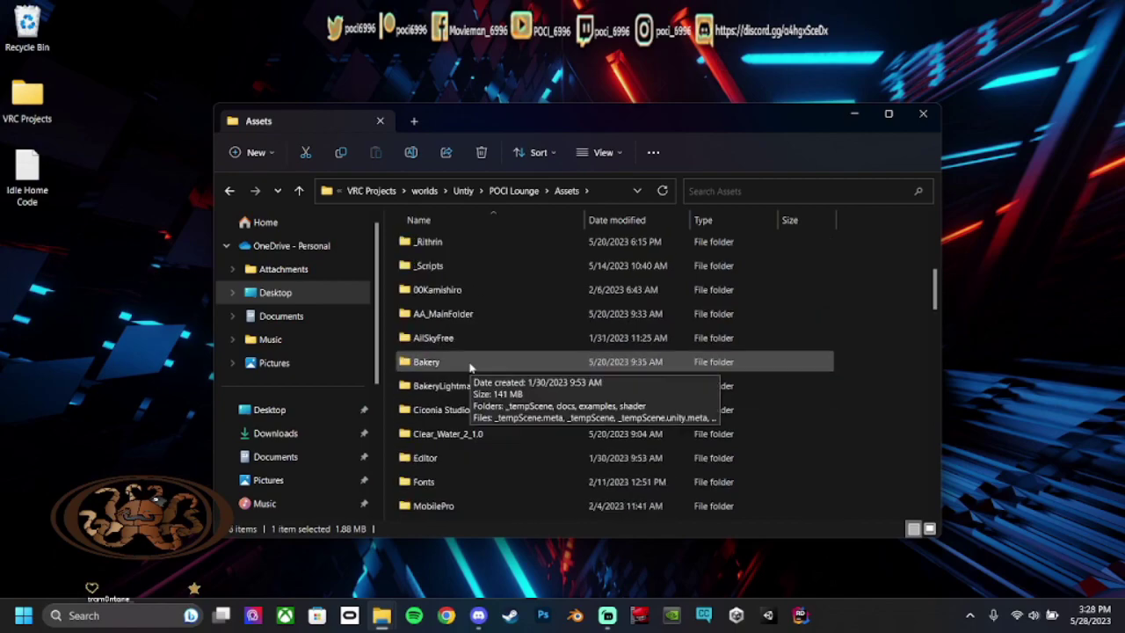
{"action": "scroll", "coordinate": [466, 361], "scroll_direction": "down", "scroll_amount": 3}
{"action": "scroll", "coordinate": [462, 378], "scroll_direction": "down", "scroll_amount": 2}
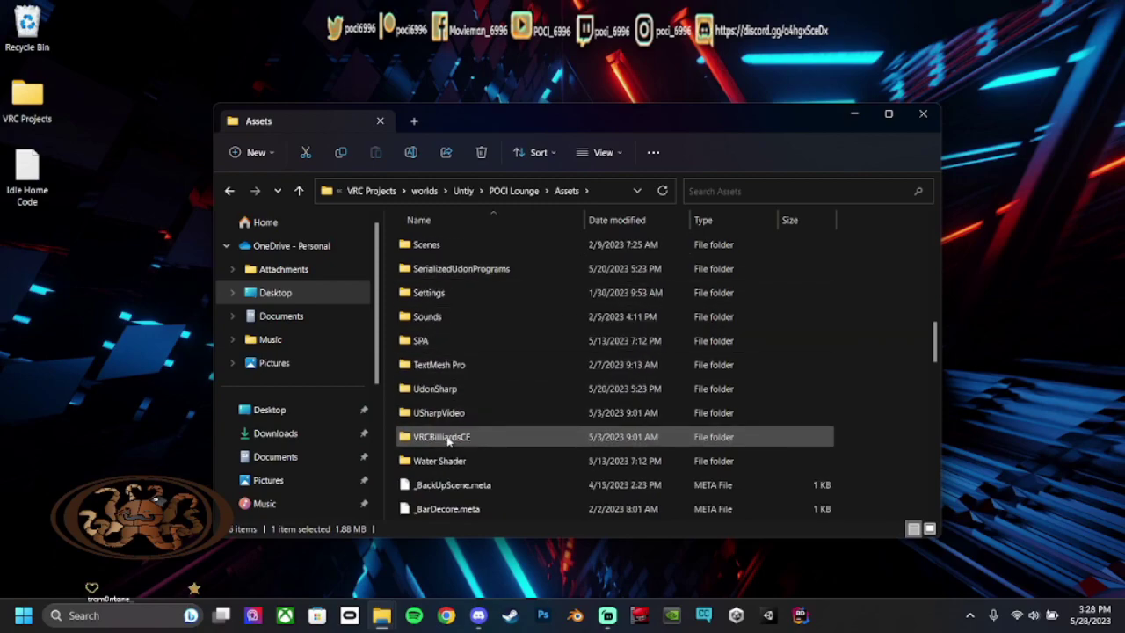
{"action": "scroll", "coordinate": [453, 422], "scroll_direction": "down", "scroll_amount": 2}
{"action": "scroll", "coordinate": [443, 301], "scroll_direction": "up", "scroll_amount": 1}
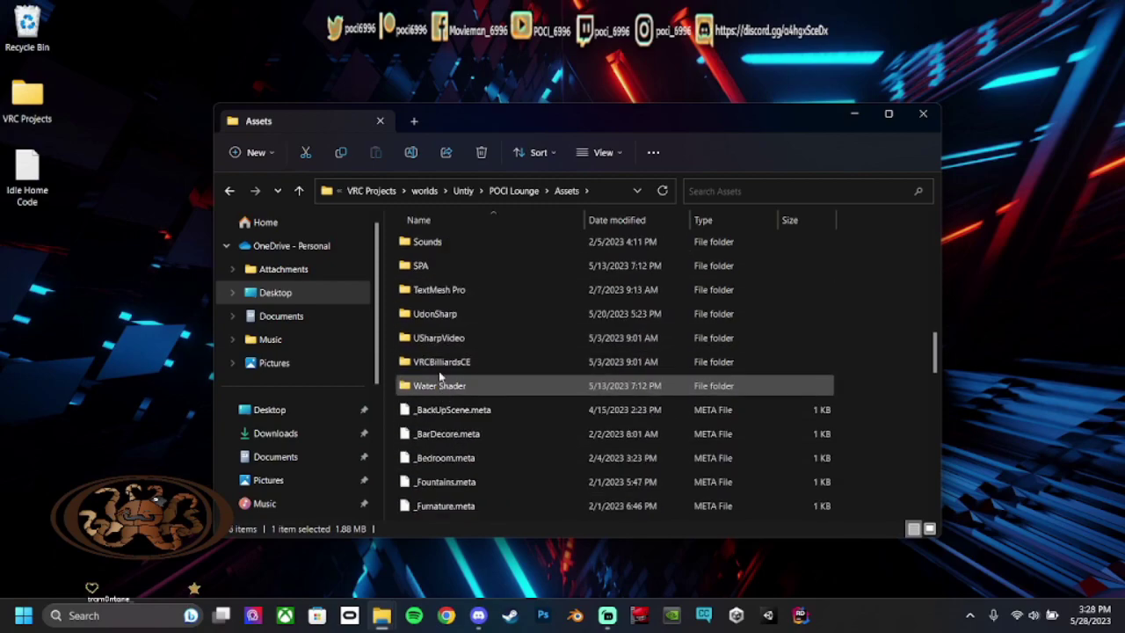
{"action": "scroll", "coordinate": [442, 469], "scroll_direction": "down", "scroll_amount": 2}
{"action": "scroll", "coordinate": [445, 461], "scroll_direction": "up", "scroll_amount": 1}
{"action": "scroll", "coordinate": [449, 453], "scroll_direction": "up", "scroll_amount": 4}
{"action": "scroll", "coordinate": [452, 450], "scroll_direction": "down", "scroll_amount": 2}
{"action": "scroll", "coordinate": [455, 450], "scroll_direction": "down", "scroll_amount": 1}
{"action": "scroll", "coordinate": [466, 444], "scroll_direction": "up", "scroll_amount": 5}
{"action": "scroll", "coordinate": [468, 444], "scroll_direction": "up", "scroll_amount": 4}
{"action": "scroll", "coordinate": [468, 444], "scroll_direction": "up", "scroll_amount": 3}
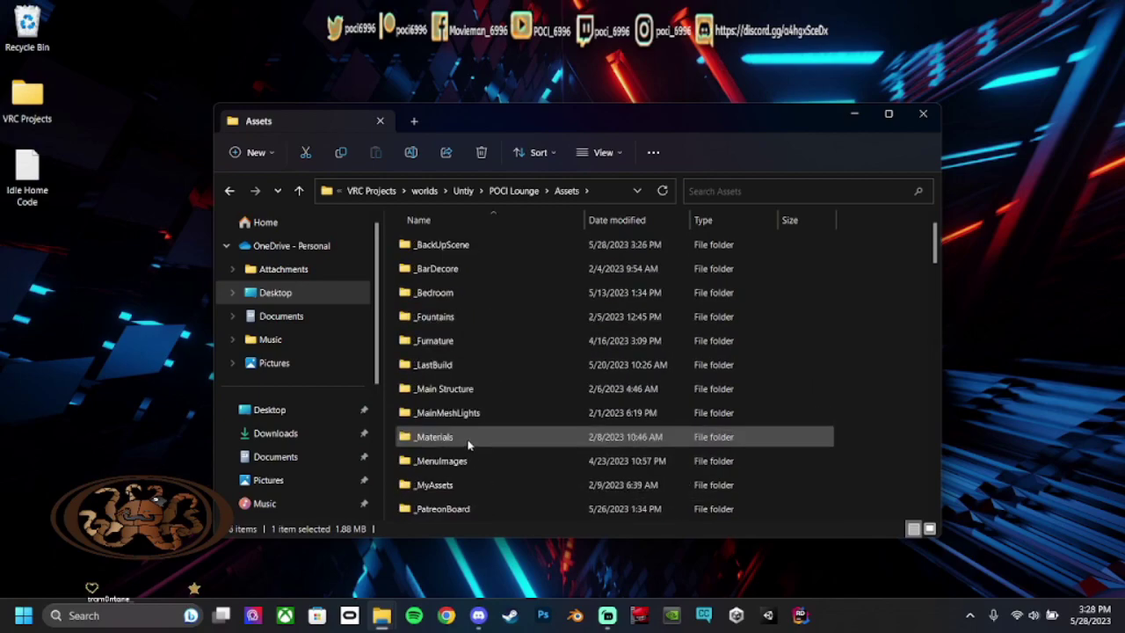
Step: Browse _BackUpScene and its _POCIsLoungeBU subfolder, then select the newer _POCIsLoungeBU scene file
{"action": "double_click", "coordinate": [435, 248]}
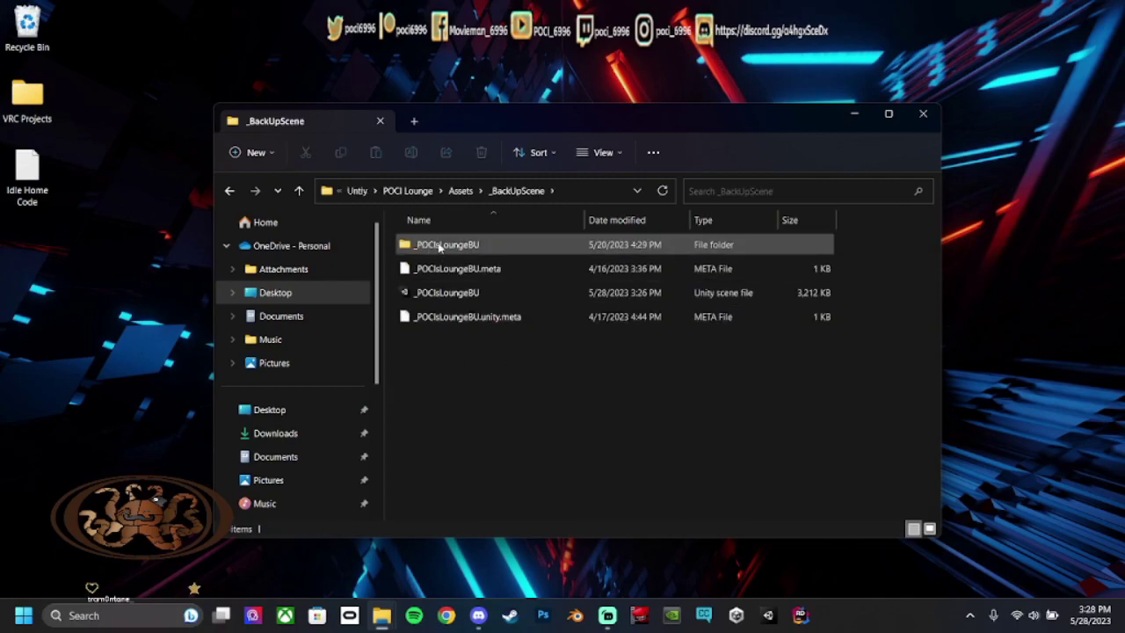
{"action": "mouse_move", "coordinate": [501, 249]}
{"action": "double_click", "coordinate": [490, 246]}
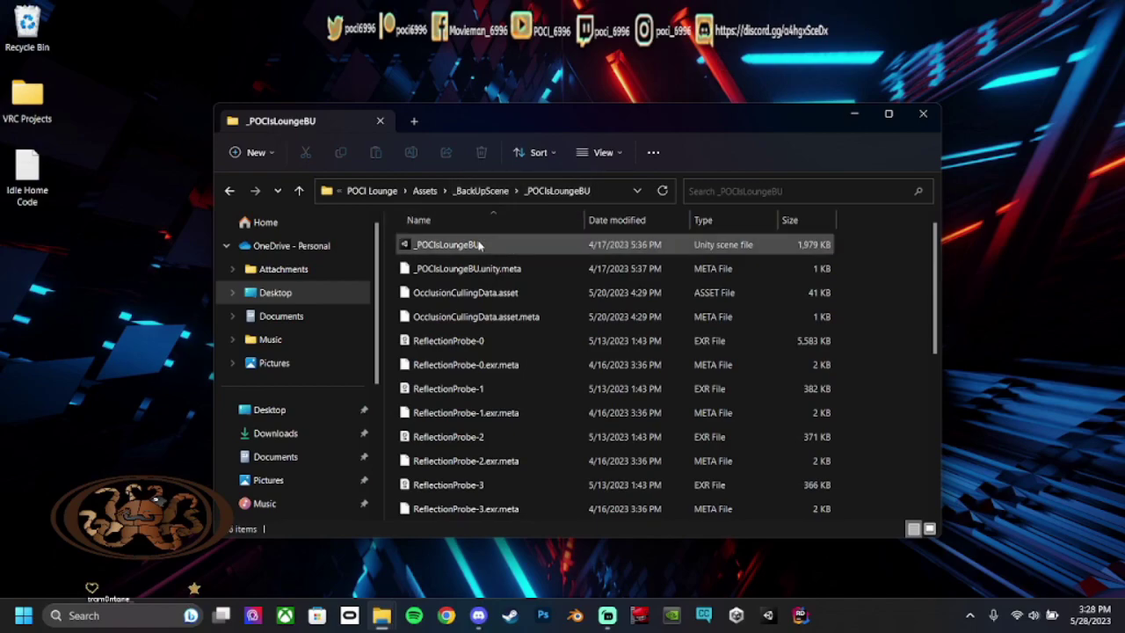
{"action": "left_click", "coordinate": [707, 249]}
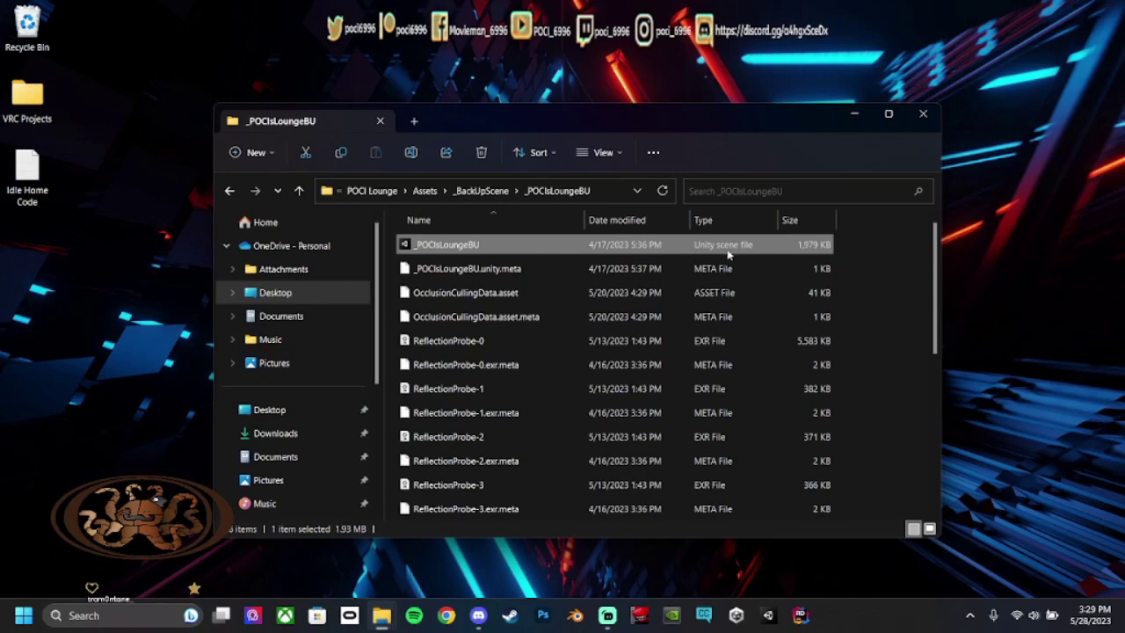
{"action": "left_click", "coordinate": [482, 191]}
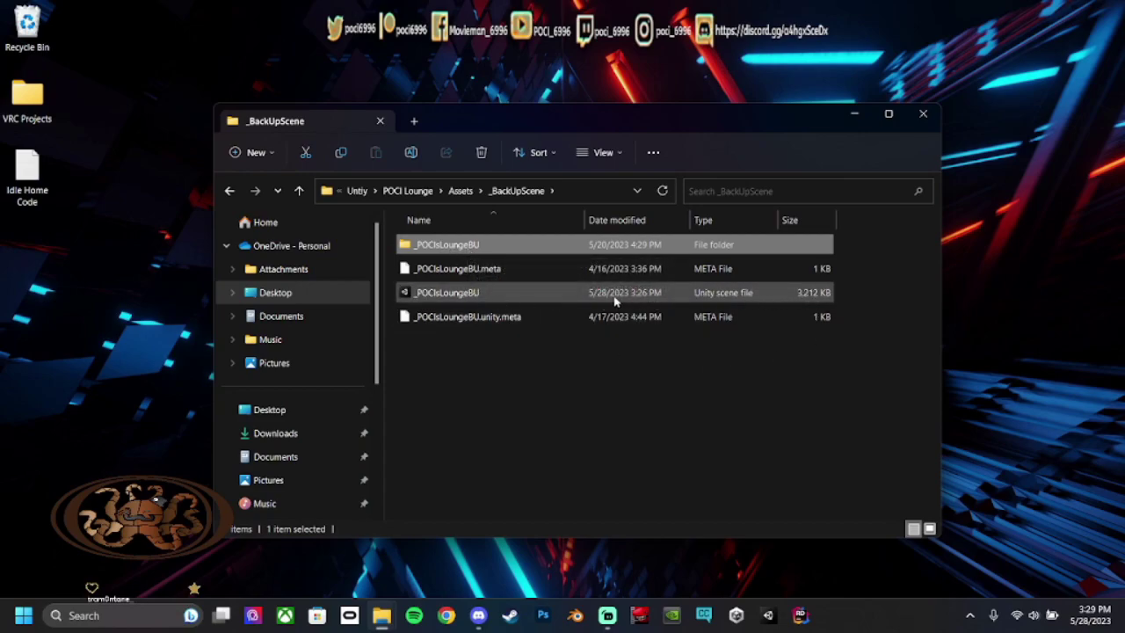
{"action": "left_click", "coordinate": [613, 301]}
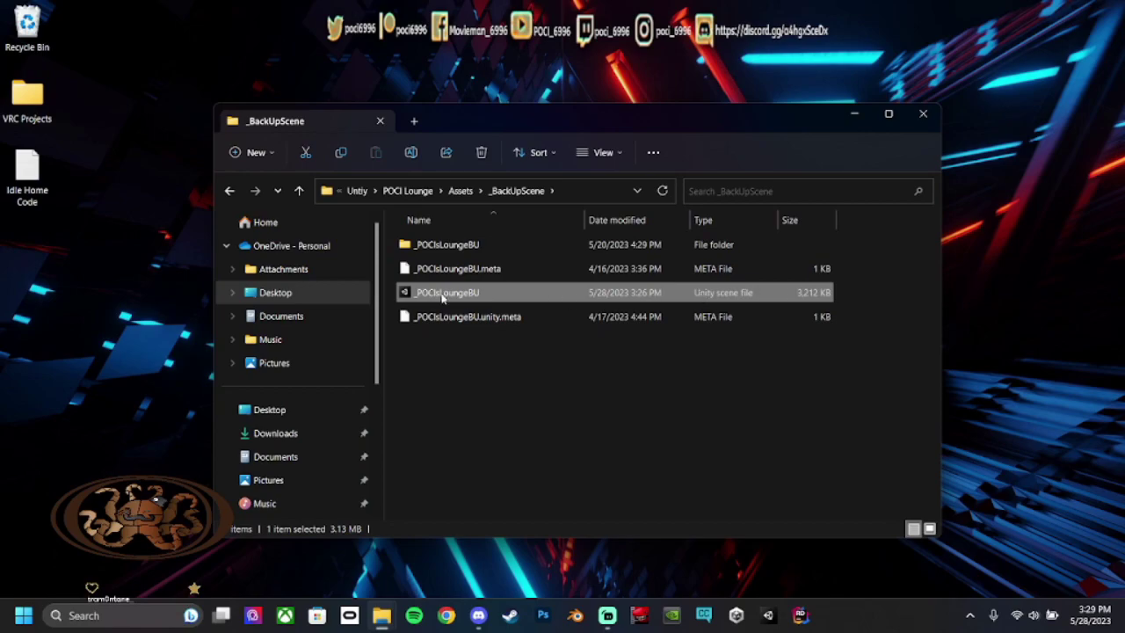
Step: Open the _POCIsLoungeBU backup scene file so Unity loads the lounge
{"action": "double_click", "coordinate": [442, 298]}
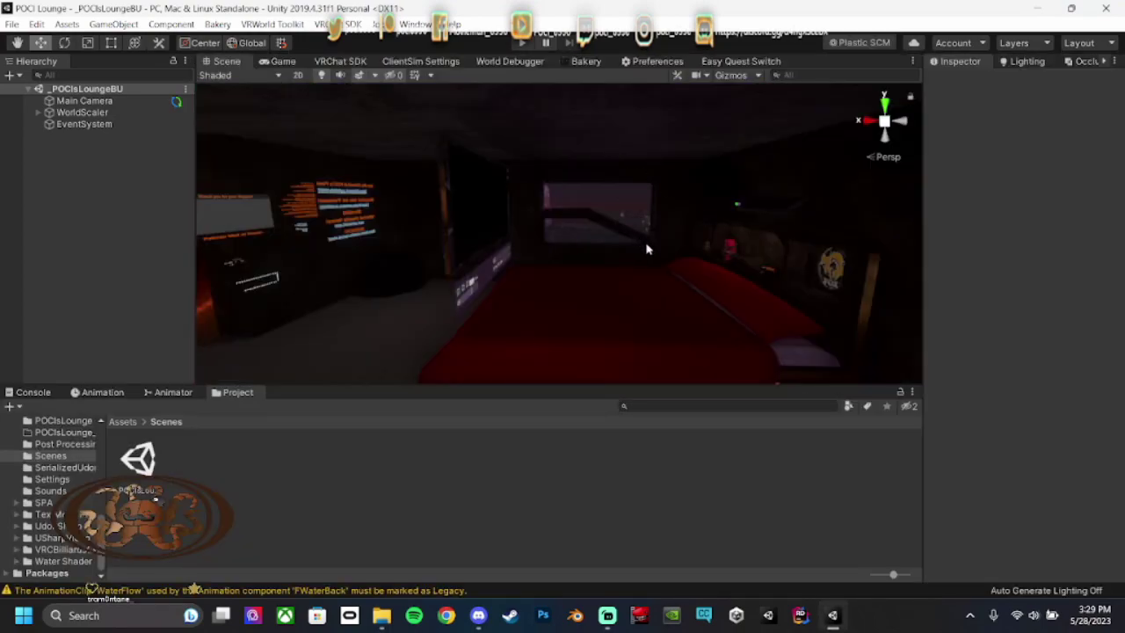
{"action": "right_click_drag", "start_coordinate": [653, 246], "coordinate": [463, 248]}
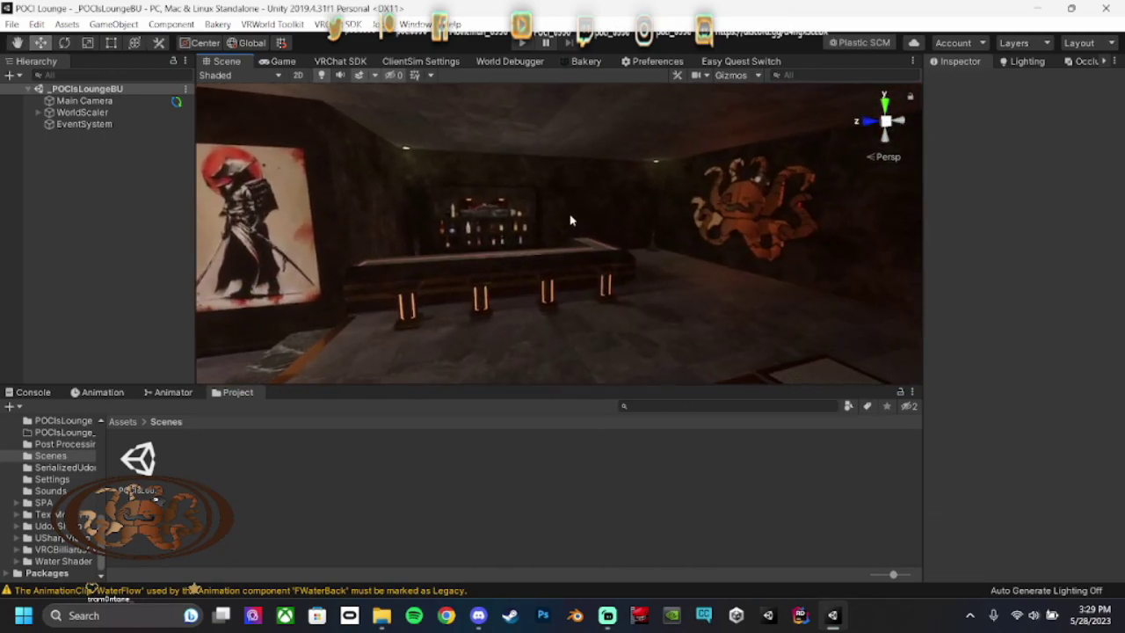
{"action": "mouse_move", "coordinate": [463, 248]}
{"action": "right_mouse_down"}
{"action": "mouse_move", "coordinate": [661, 238]}
{"action": "mouse_move", "coordinate": [614, 231]}
{"action": "right_mouse_up"}
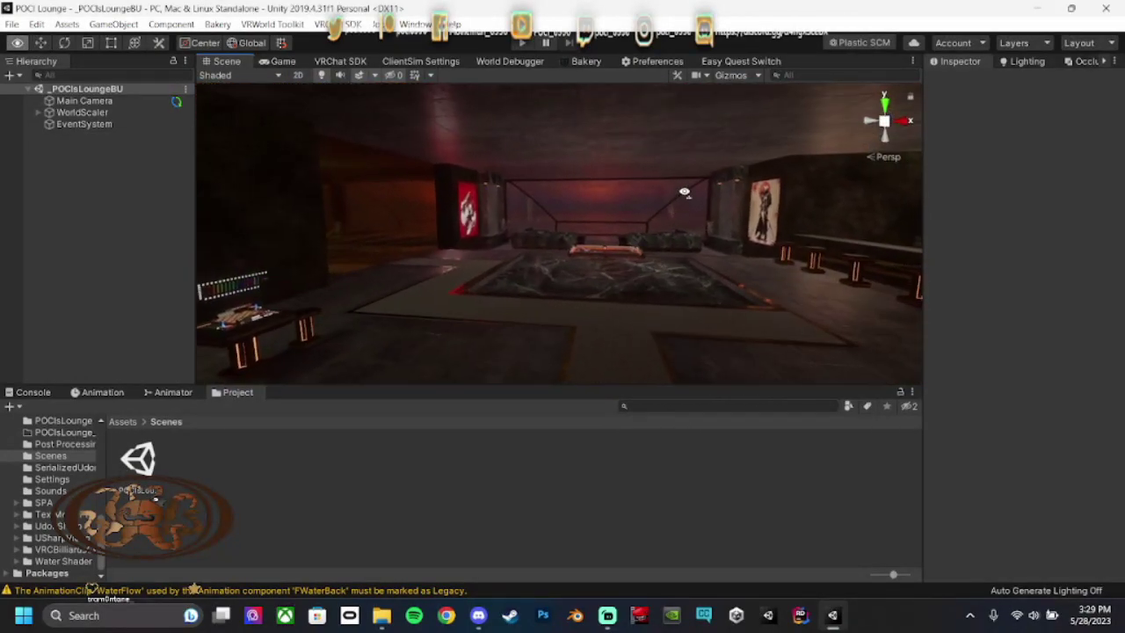
{"action": "mouse_move", "coordinate": [614, 231]}
{"action": "right_mouse_down"}
{"action": "mouse_move", "coordinate": [704, 197]}
{"action": "mouse_move", "coordinate": [719, 213]}
{"action": "right_mouse_up"}
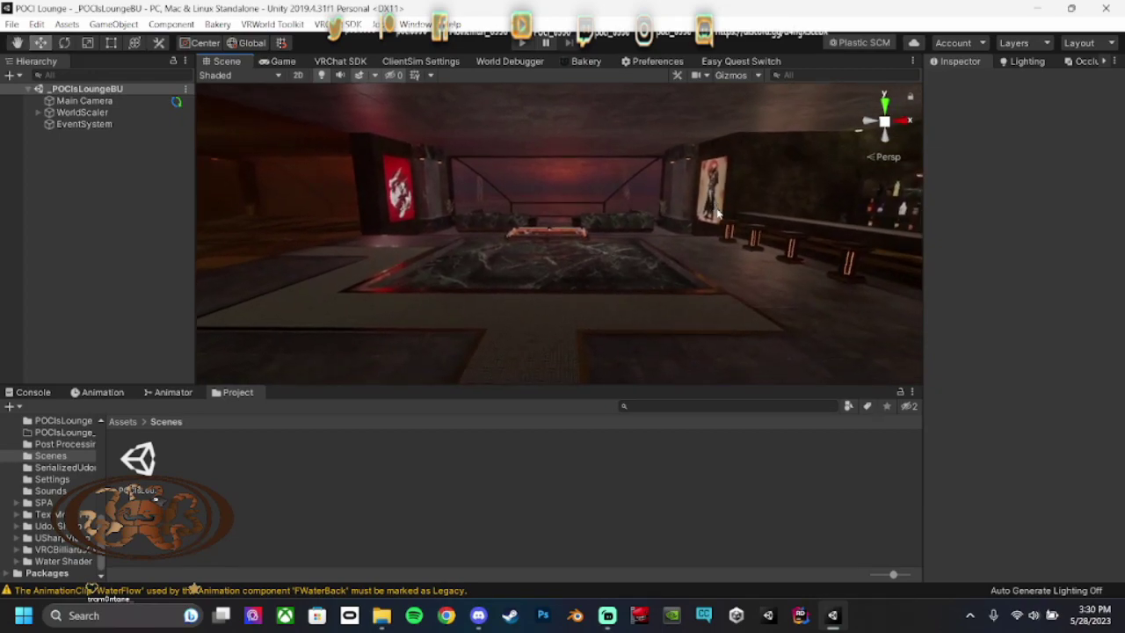